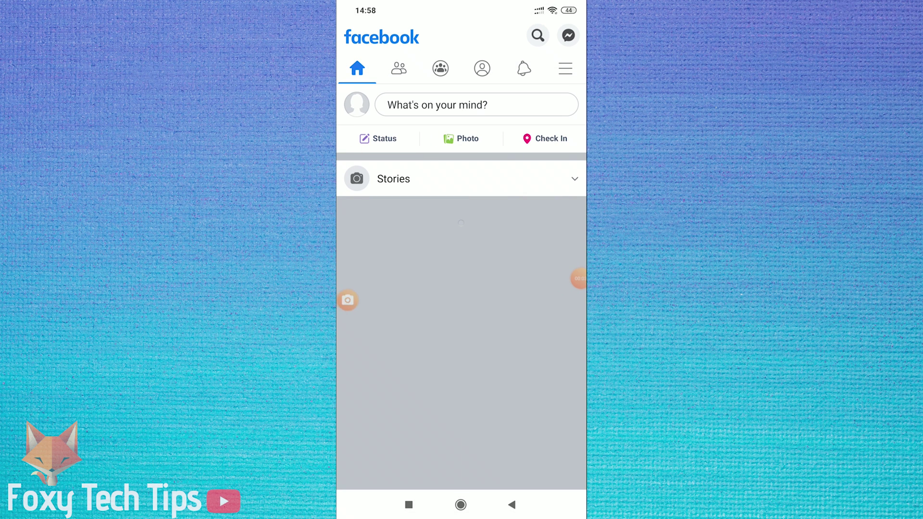
left_click(482, 68)
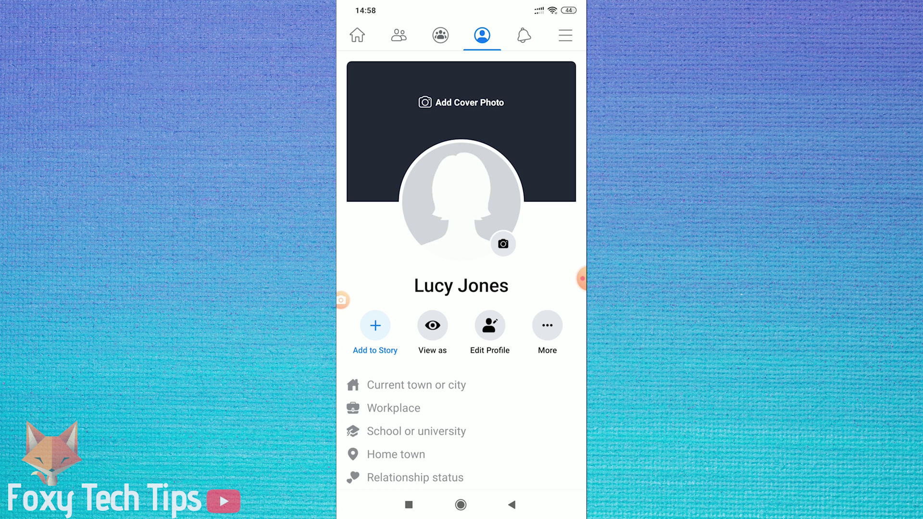
left_click(409, 505)
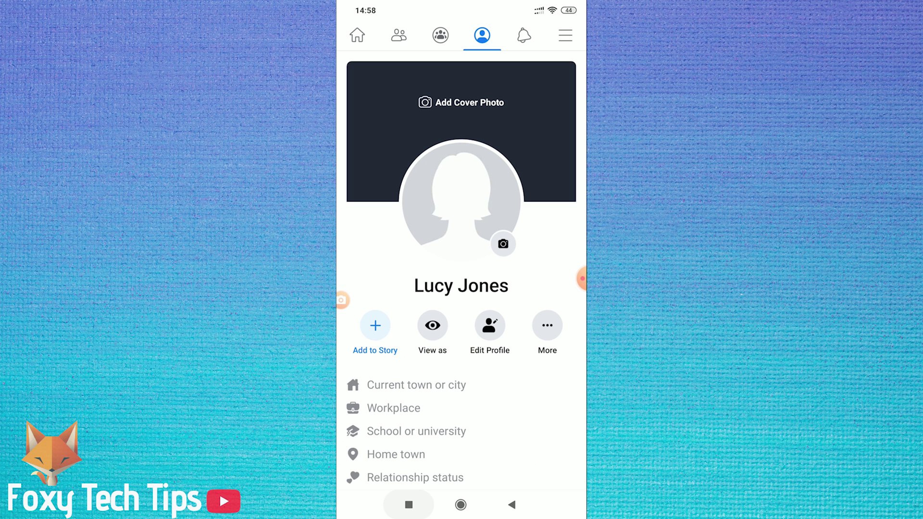
Step: Switch to the NordVPN Play Store listing and launch the NordVPN app
left_click(408, 504)
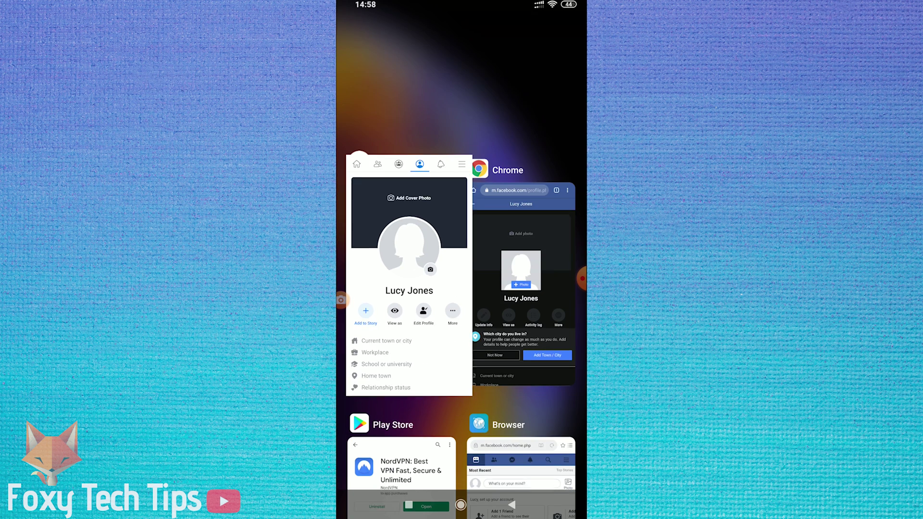
left_click_drag(402, 433, 402, 238)
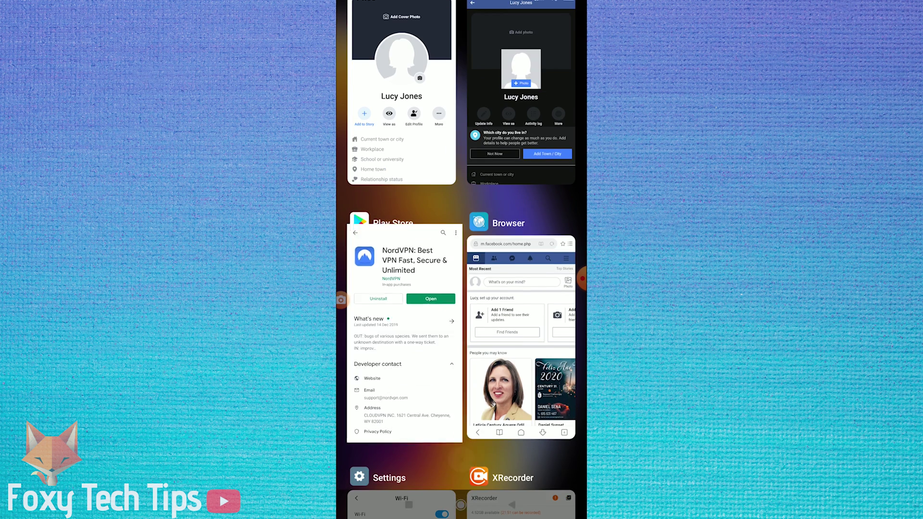
left_click(402, 330)
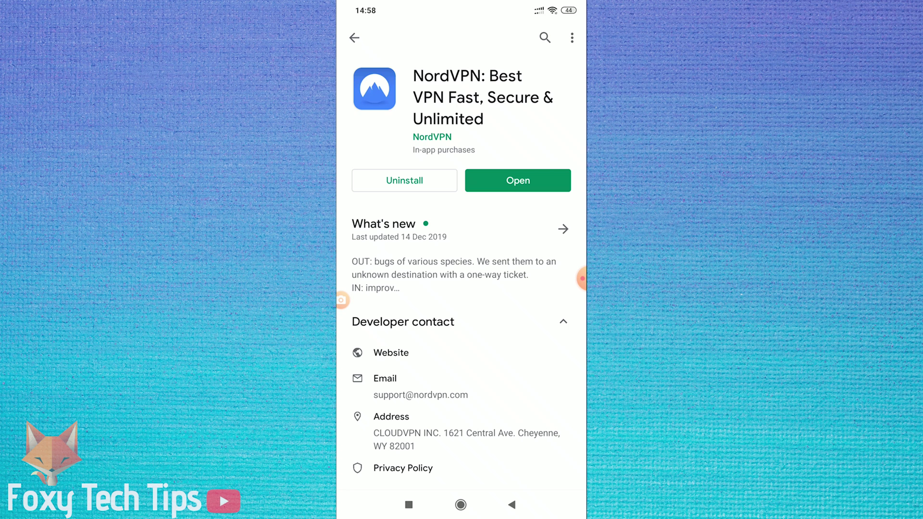
left_click(519, 180)
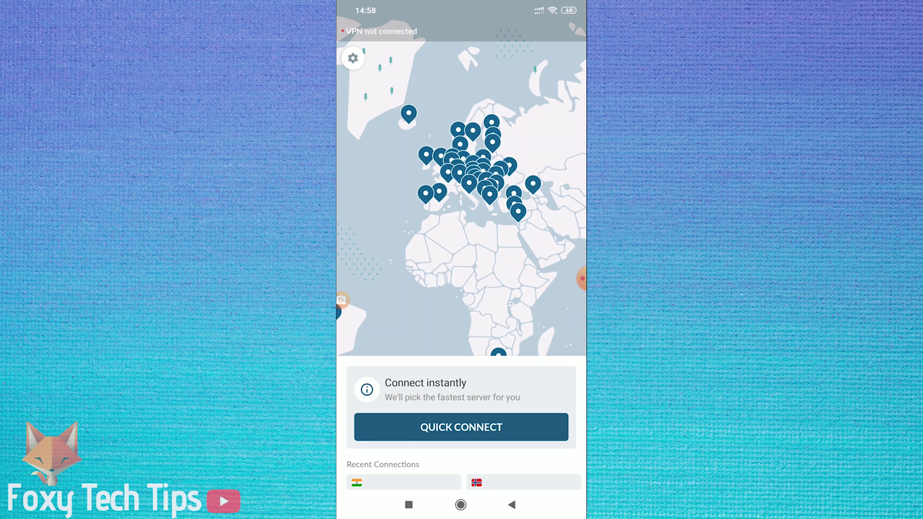
Step: Connect NordVPN to the Mumbai, India servers via the earlier 'mum' search, then go home
mouse_move(462, 433)
left_mouse_down()
mouse_move(462, 180)
mouse_move(461, 433)
left_mouse_up()
left_click_drag(462, 390, 463, 109)
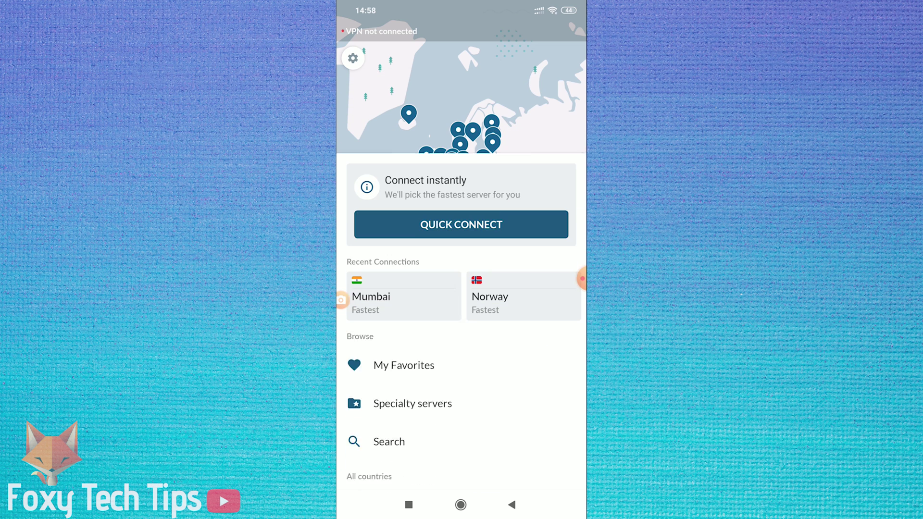
left_click(389, 324)
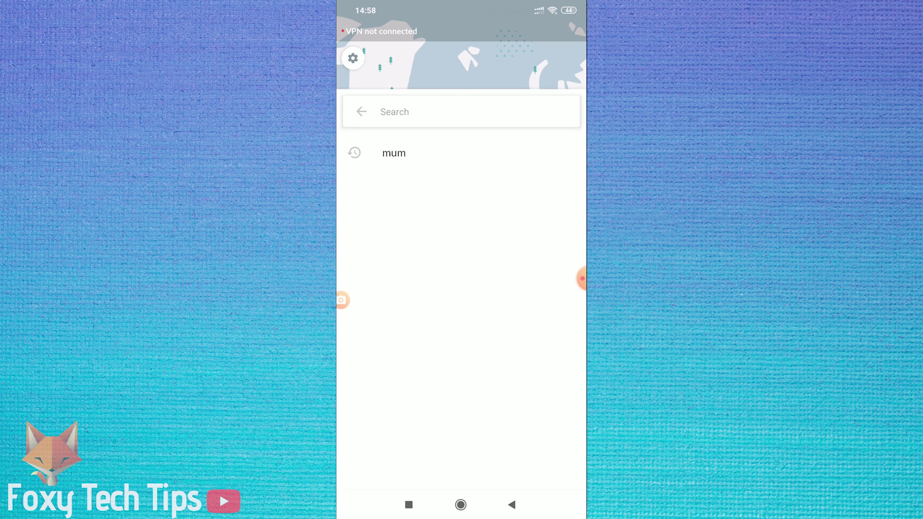
left_click(394, 105)
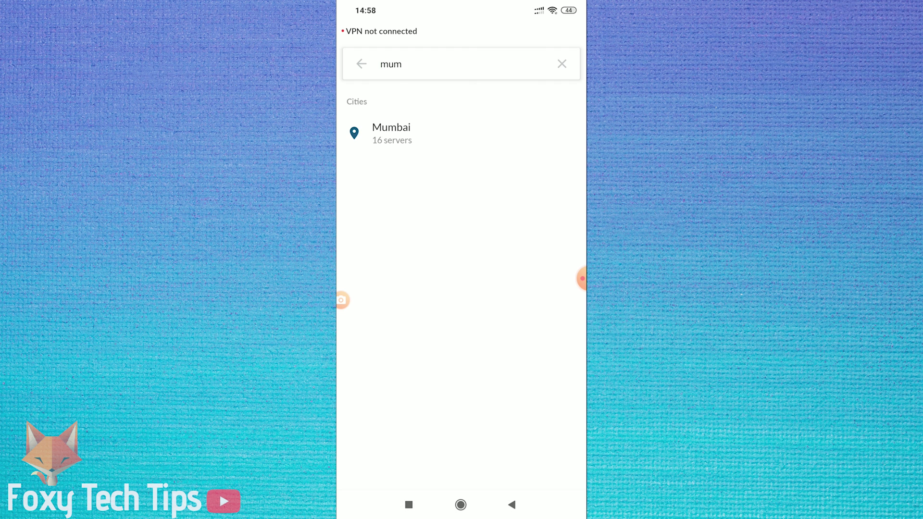
left_click(392, 132)
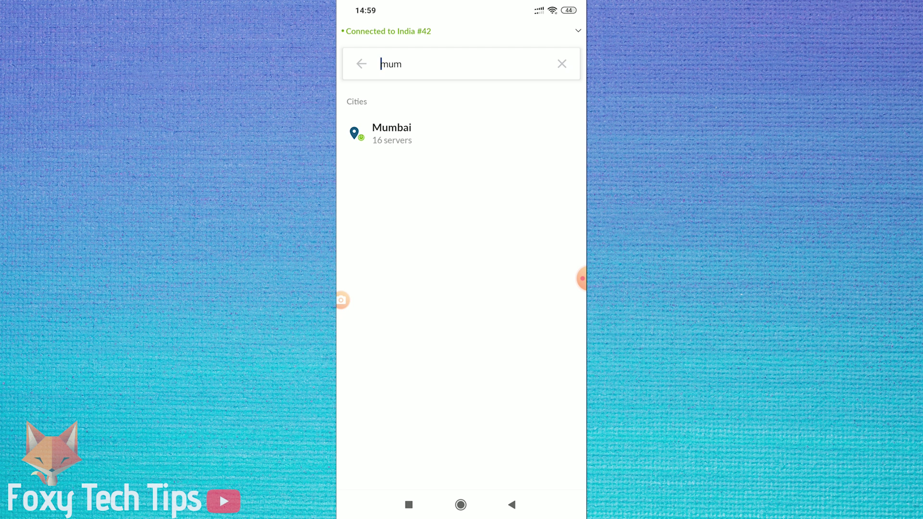
left_click(461, 504)
Step: Find Google Chrome in the Play Store and launch it on the Facebook mobile site
left_click(432, 54)
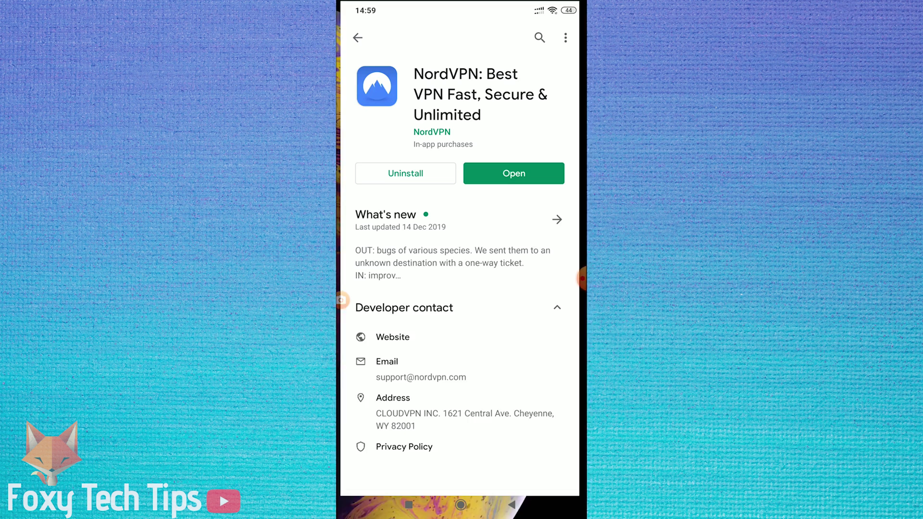
left_click(540, 37)
left_click(397, 109)
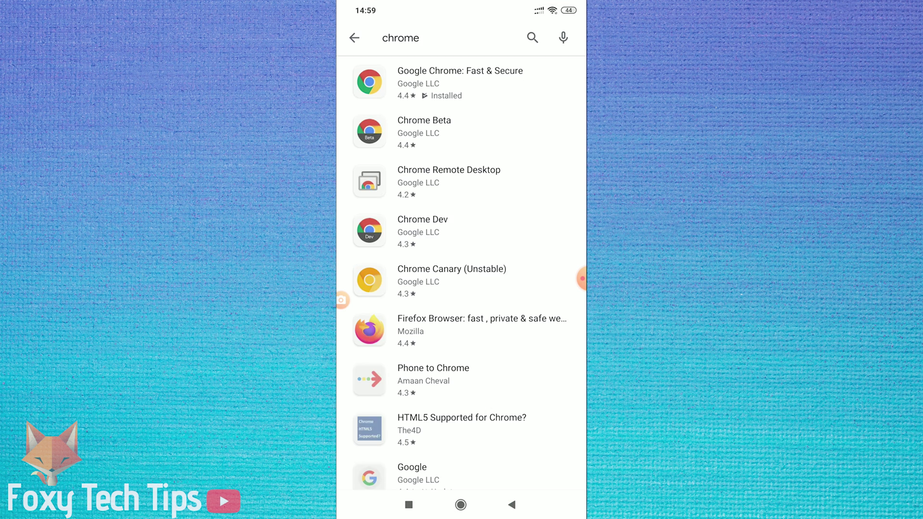
left_click(462, 74)
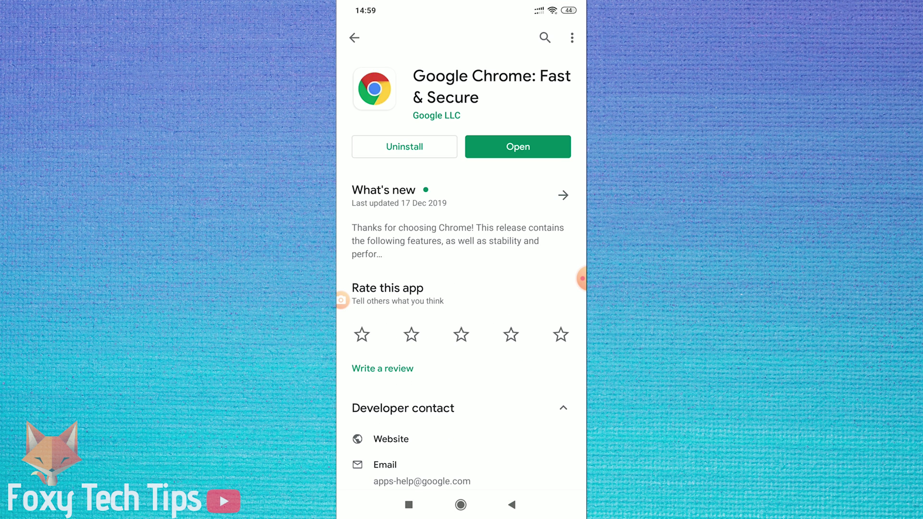
left_click(518, 147)
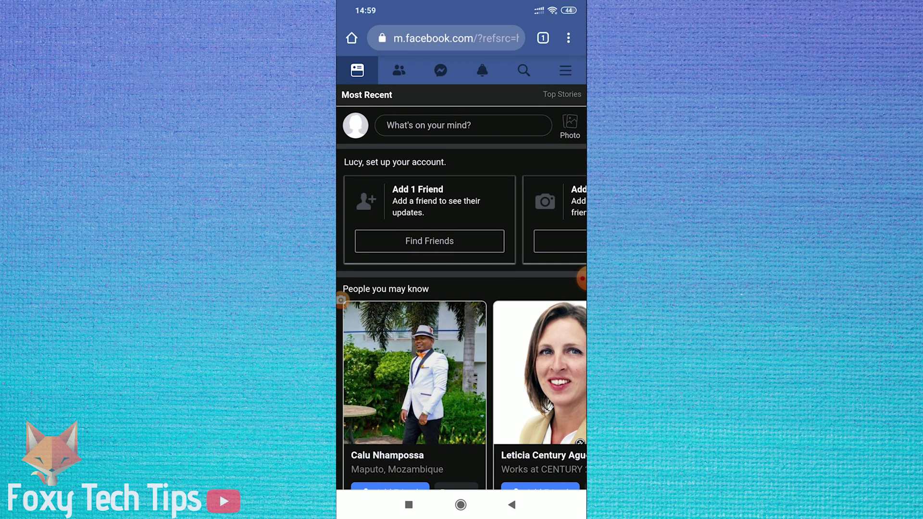
Step: From the Facebook site menu, set the display language to Tamil via the language search
left_click(565, 70)
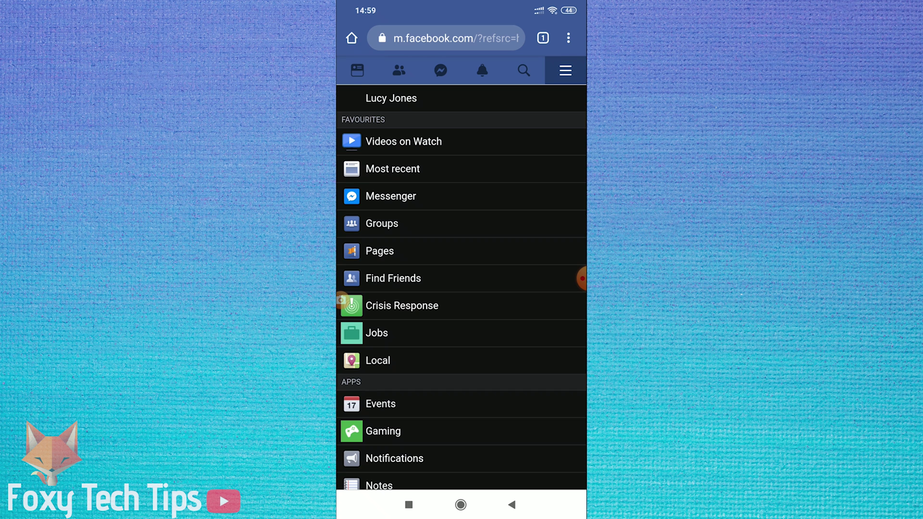
scroll(462, 289, "down", 5)
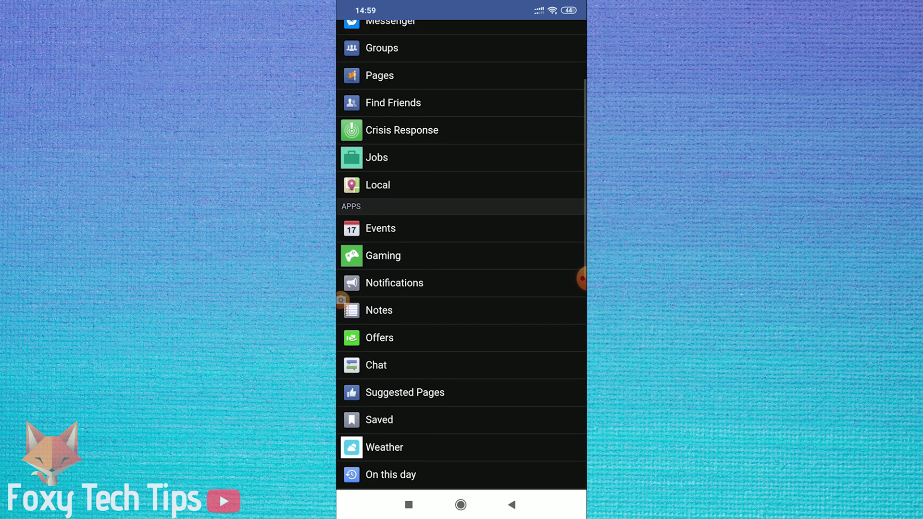
scroll(462, 288, "down", 4)
scroll(462, 289, "down", 3)
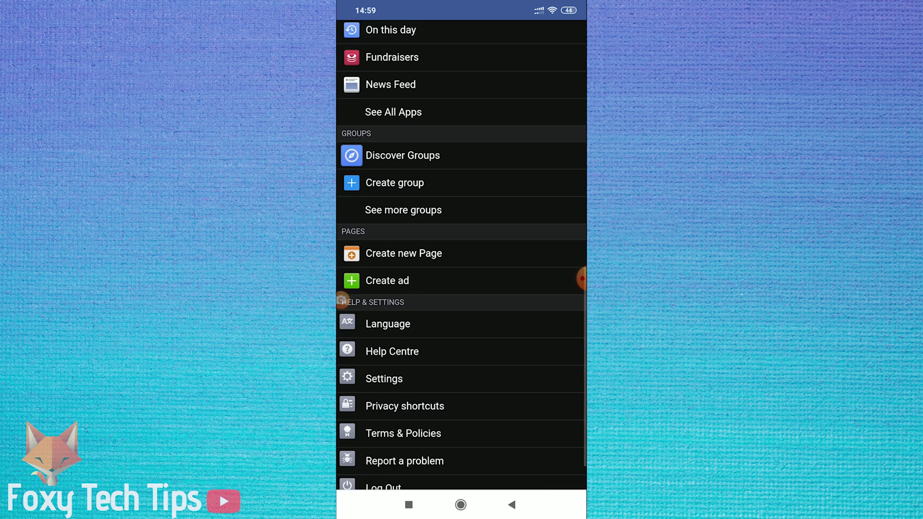
left_click(393, 301)
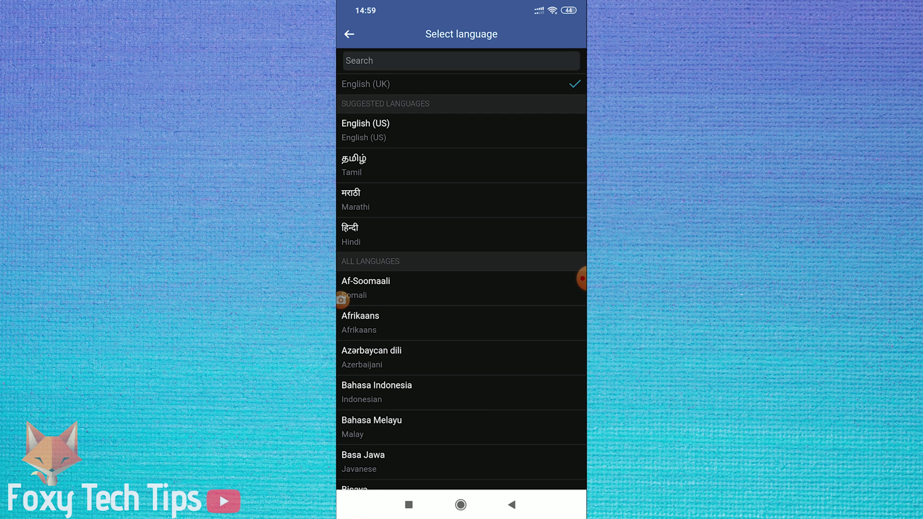
left_click(463, 60)
type("Ta")
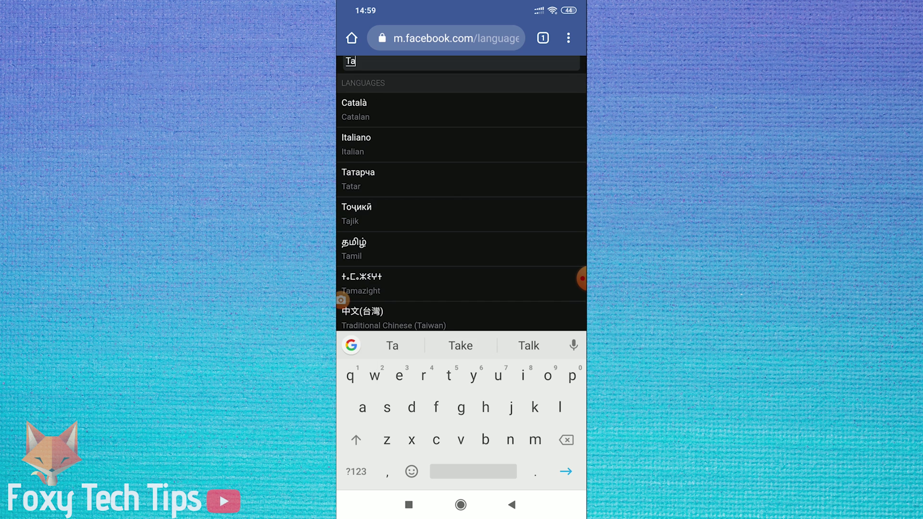
type("mil")
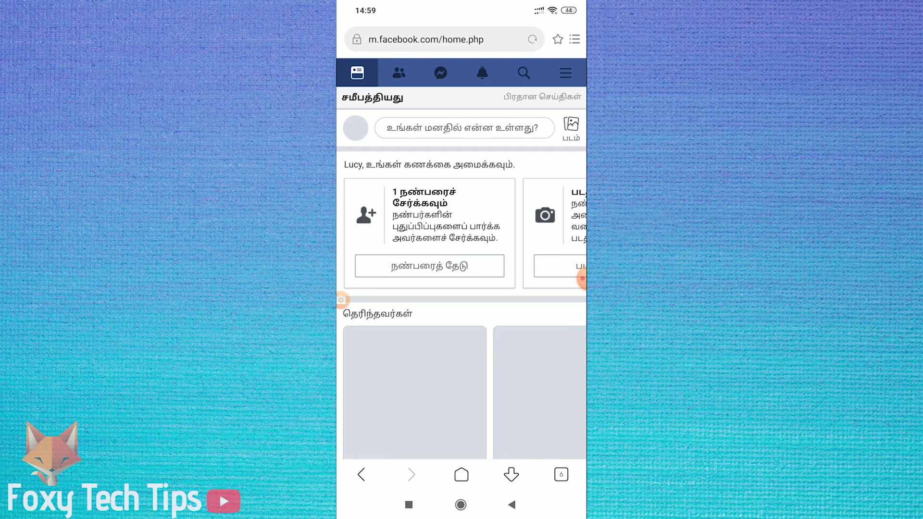
Step: Switch to Chrome's Facebook page and have the Tamil page translated to English
left_click(408, 505)
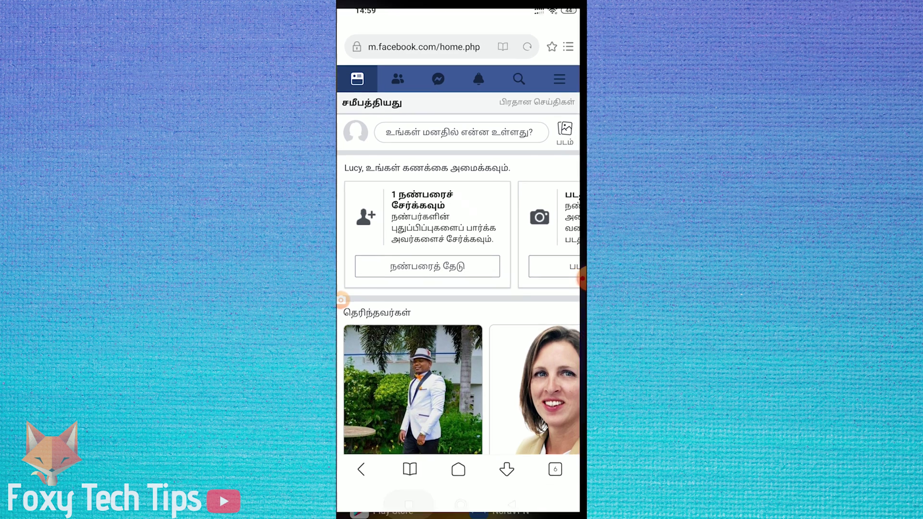
left_click(526, 268)
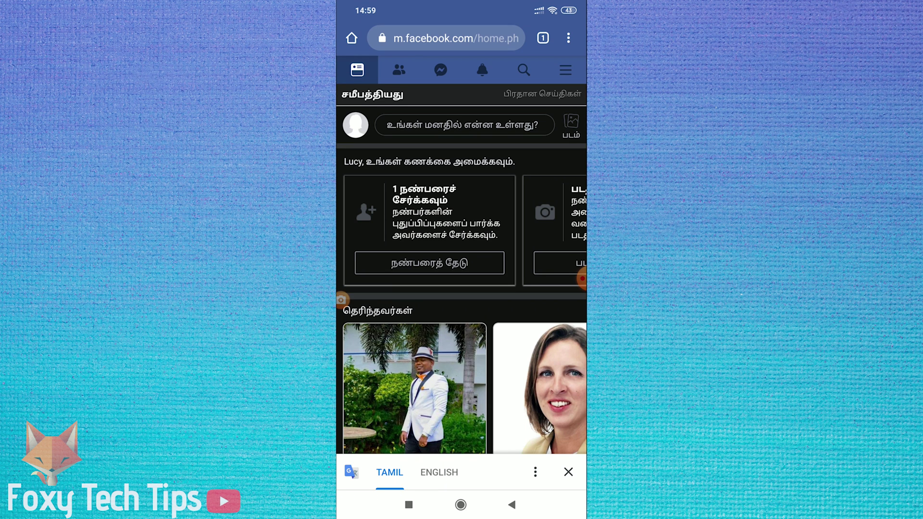
left_click(440, 473)
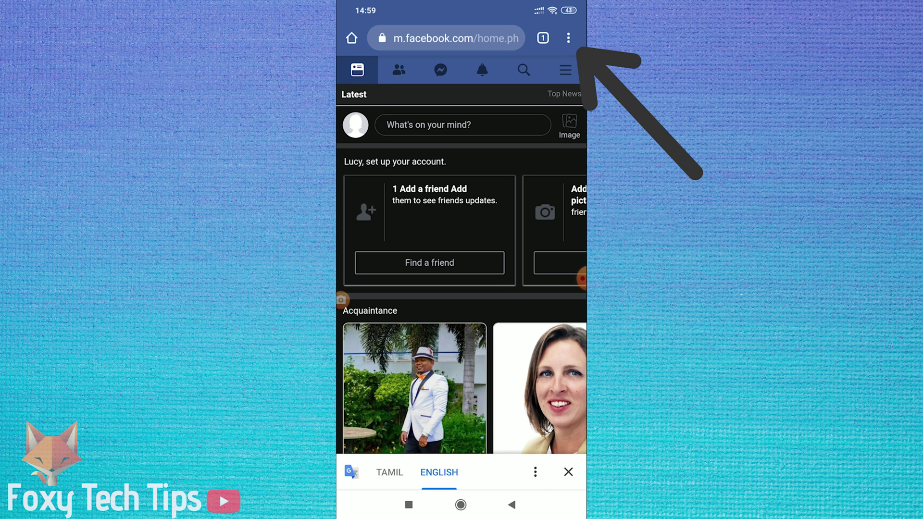
Step: Go through the Facebook menu to Settings and Personal Information
left_click(566, 70)
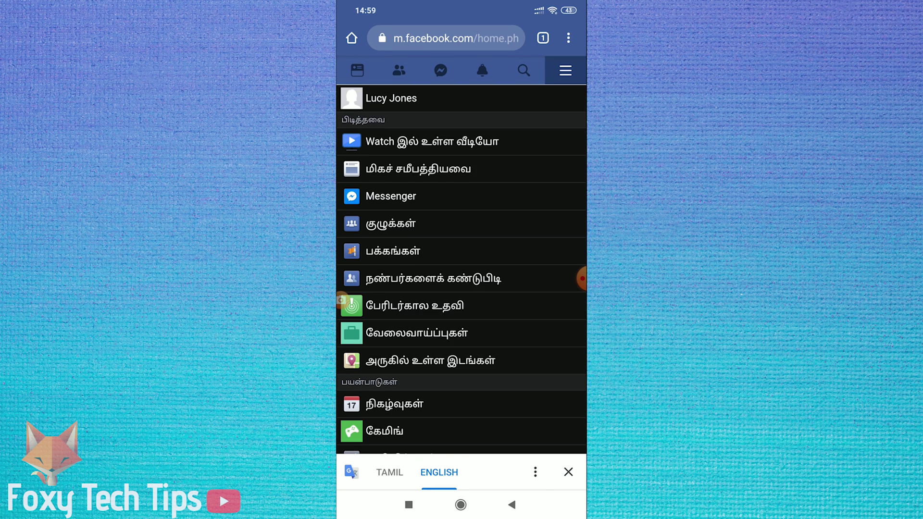
scroll(462, 275, "down", 1)
scroll(462, 274, "down", 3)
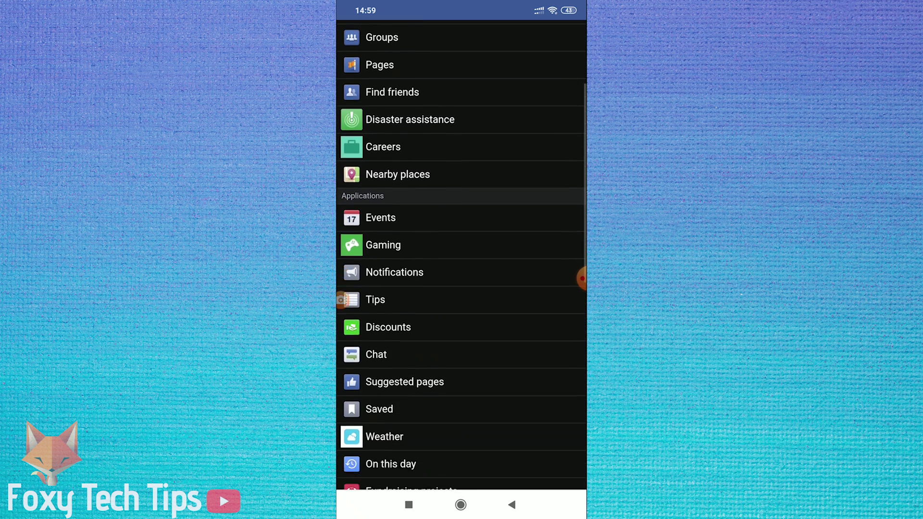
scroll(462, 274, "down", 4)
scroll(462, 274, "down", 3)
scroll(461, 274, "down", 2)
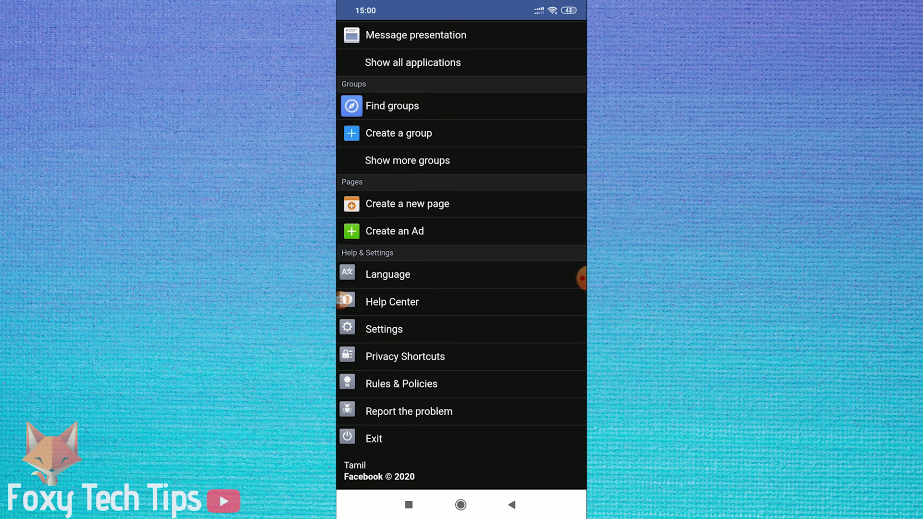
left_click(383, 330)
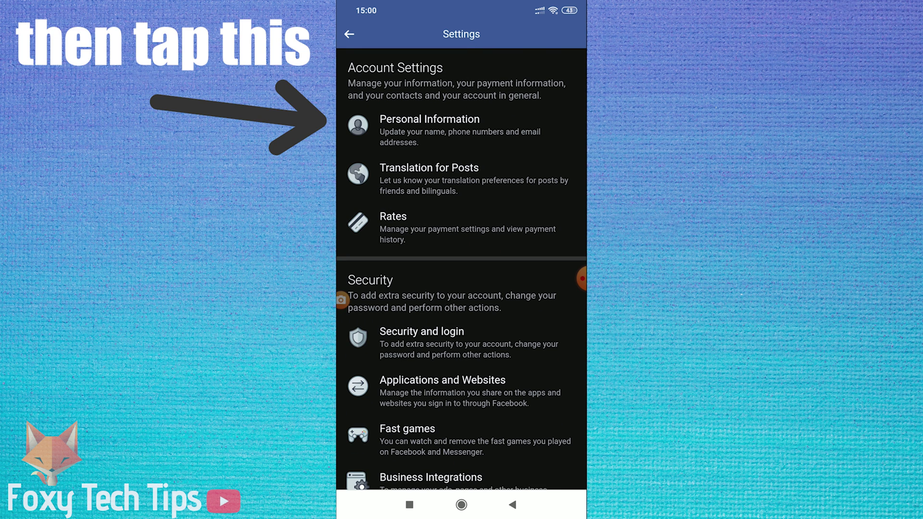
left_click(431, 126)
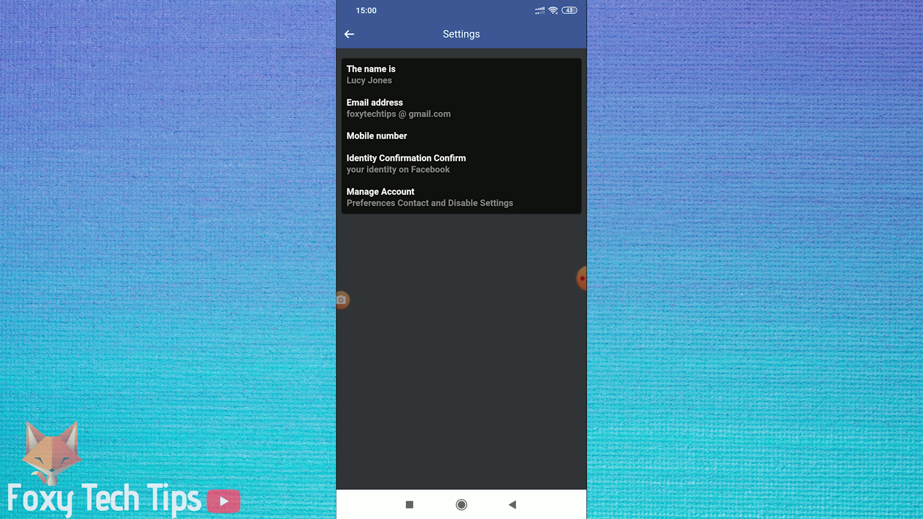
Step: Clear the last name so only 'Lucy' remains and submit the name change
left_click(371, 75)
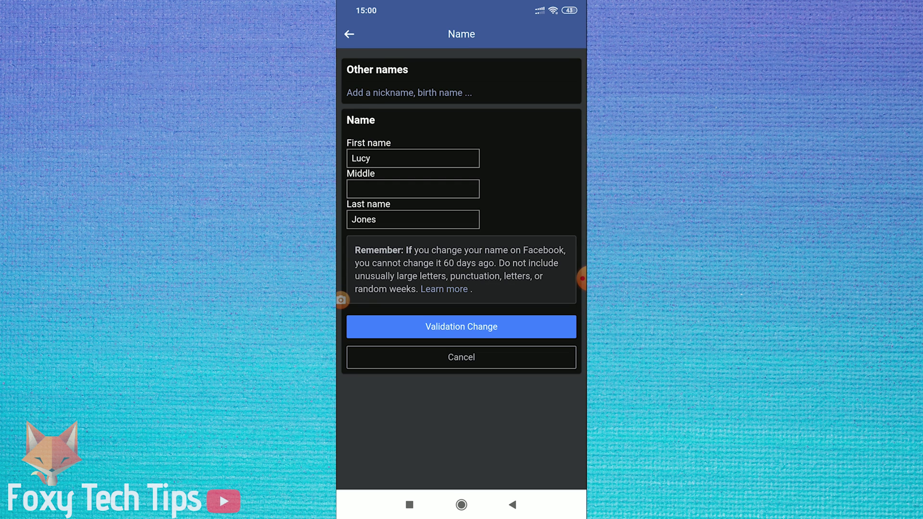
left_click(377, 220)
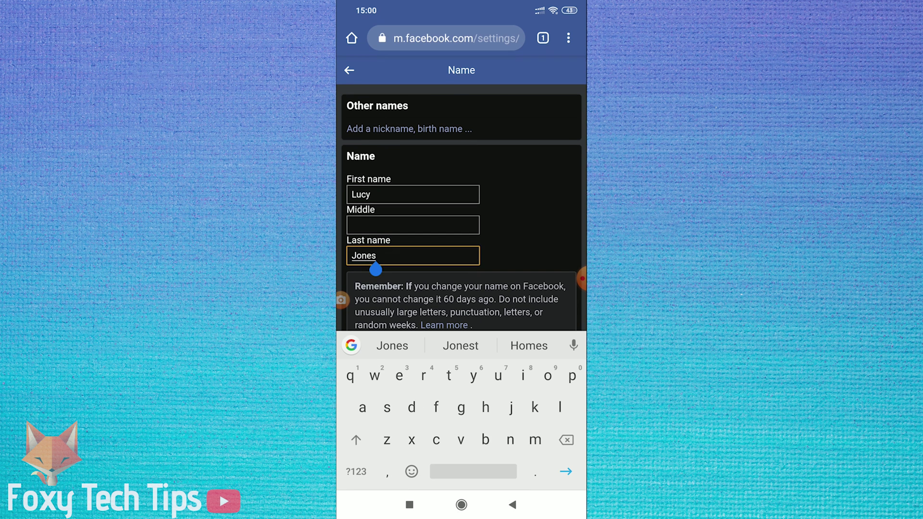
key("BackSpace")
key("BackSpace")
key("BackSpace")
key("BackSpace")
key("BackSpace")
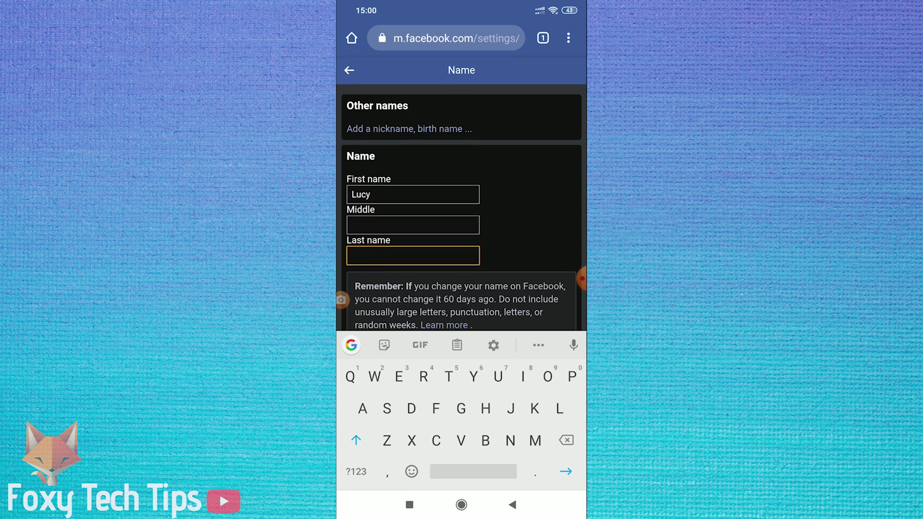
scroll(463, 217, "down", 3)
key("Escape")
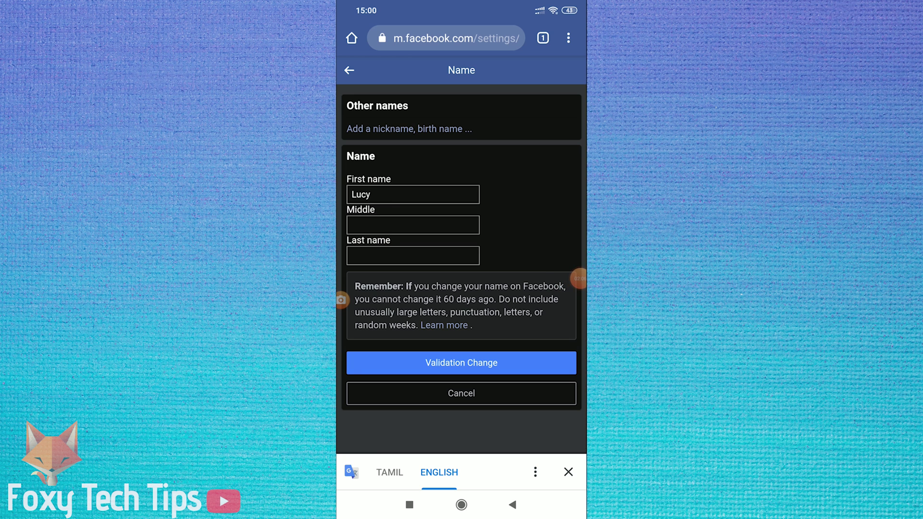
left_click(462, 363)
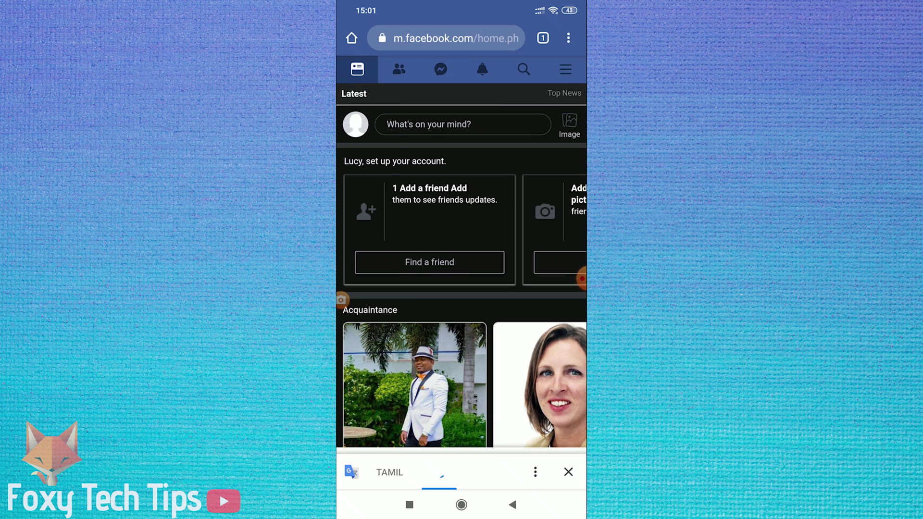
Step: From the Facebook menu's language list, choose English (UK) as the site language
left_click(566, 69)
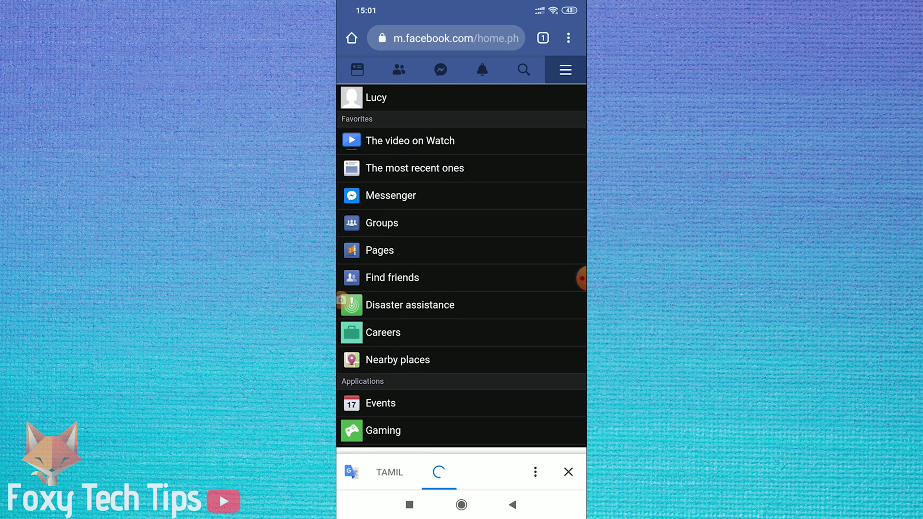
scroll(462, 288, "down", 5)
scroll(462, 289, "down", 5)
scroll(462, 288, "down", 3)
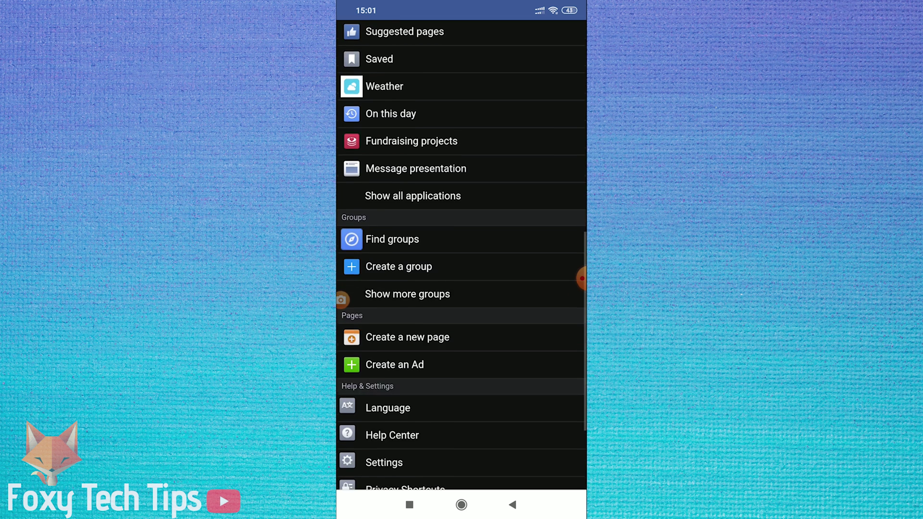
scroll(462, 289, "down", 3)
right_click(388, 274)
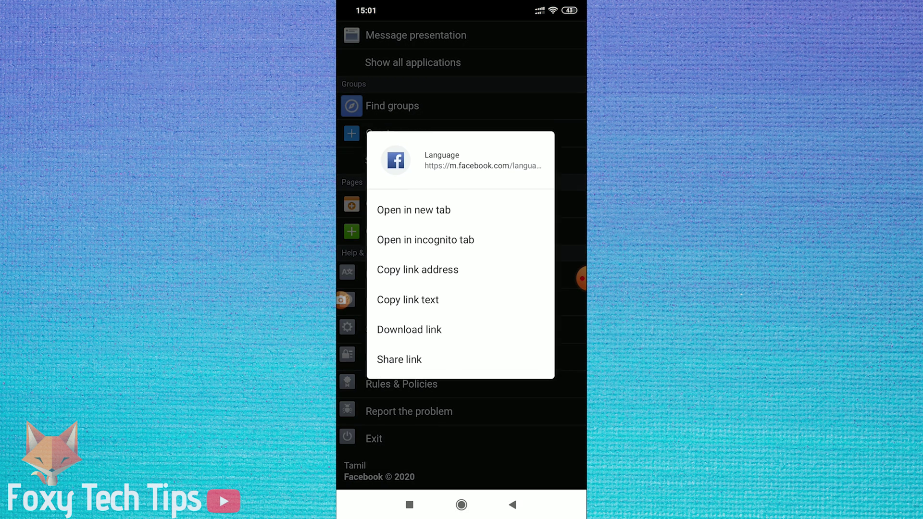
key("Escape")
left_click(388, 274)
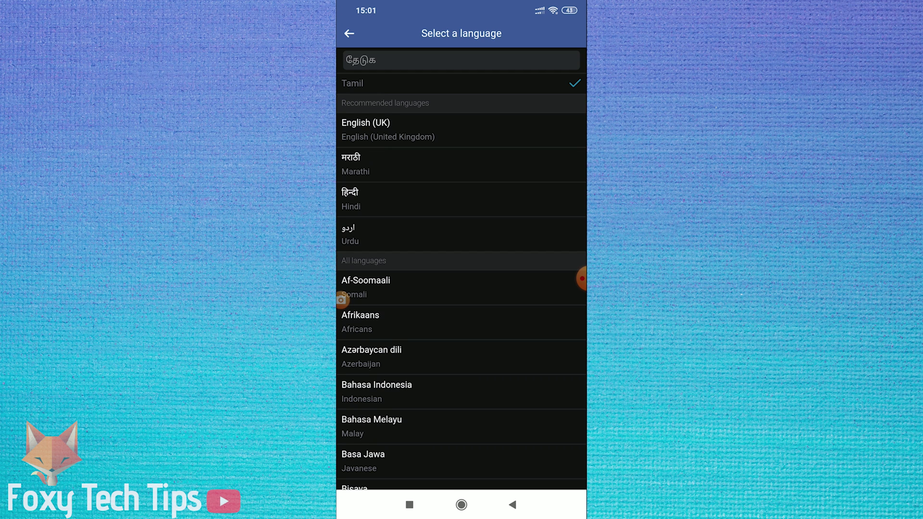
left_click(349, 34)
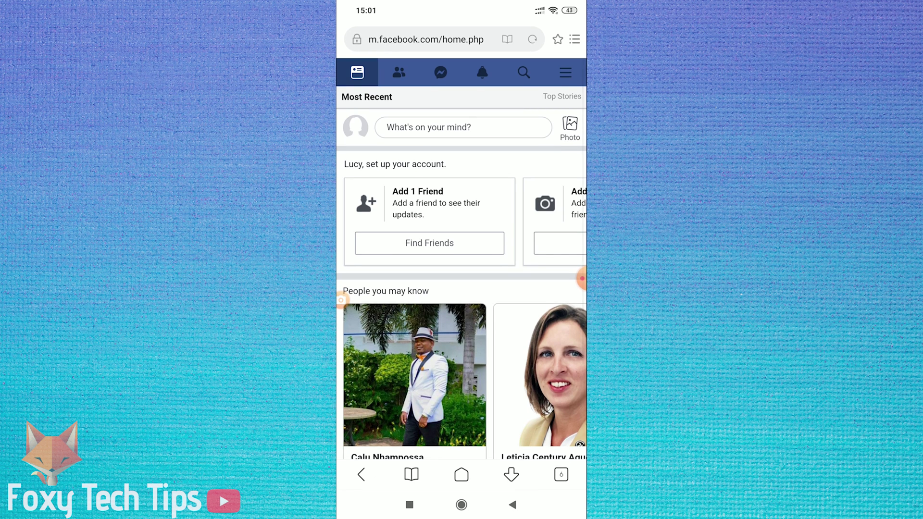
Step: Return to the phone's home screen
left_click(462, 504)
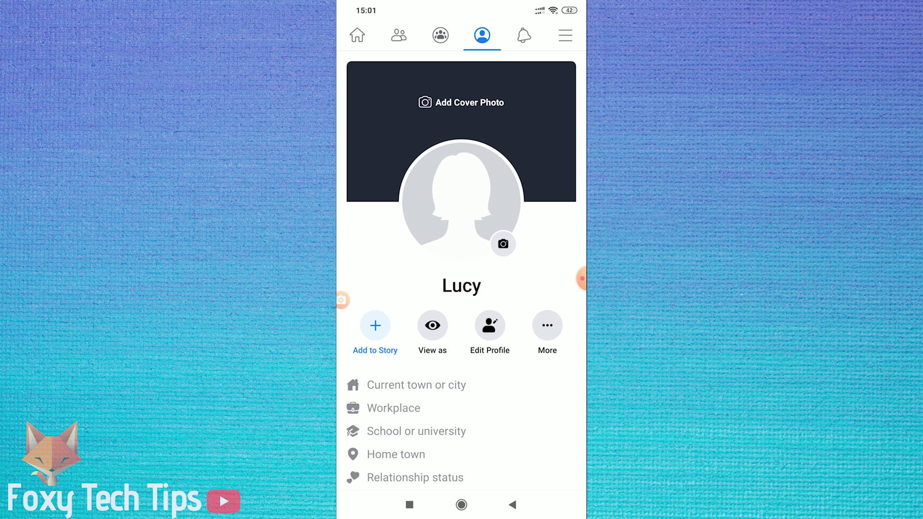
scroll(462, 271, "down", 2)
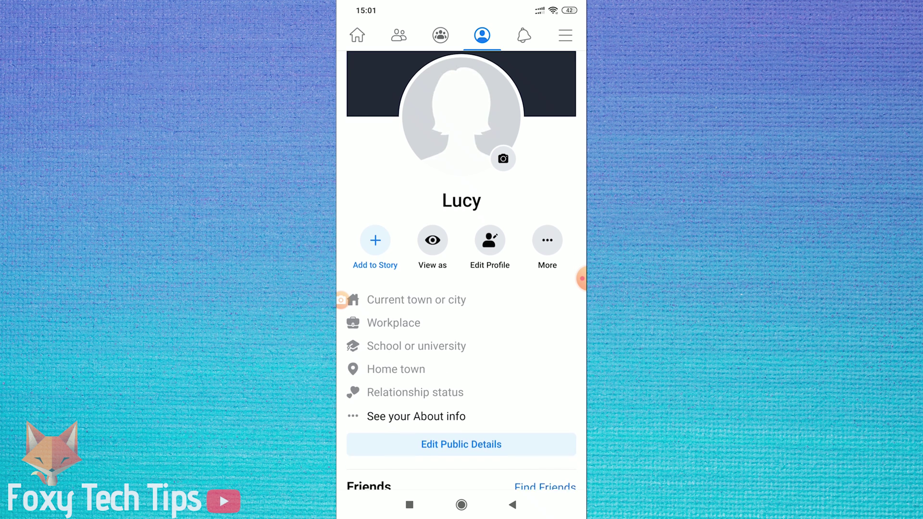
scroll(462, 271, "up", 2)
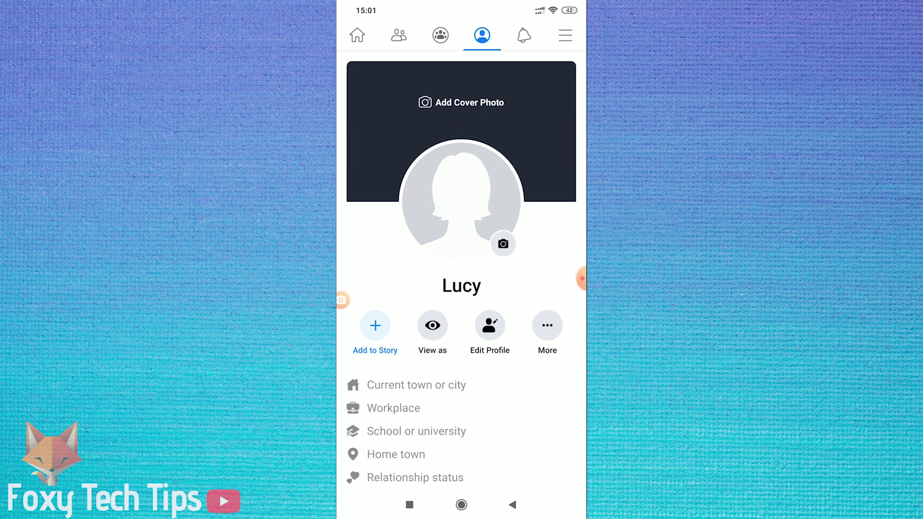